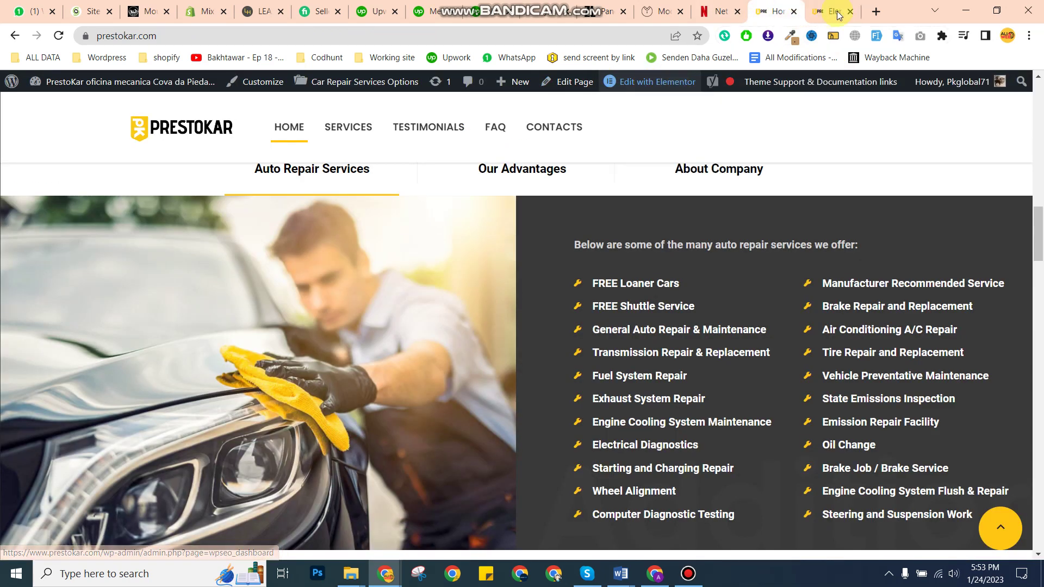
Switch to the live Prestokar homepage and show the Edit with Elementor sections dropdown.
{"action": "left_click", "coordinate": [772, 11]}
{"action": "mouse_move", "coordinate": [653, 85]}
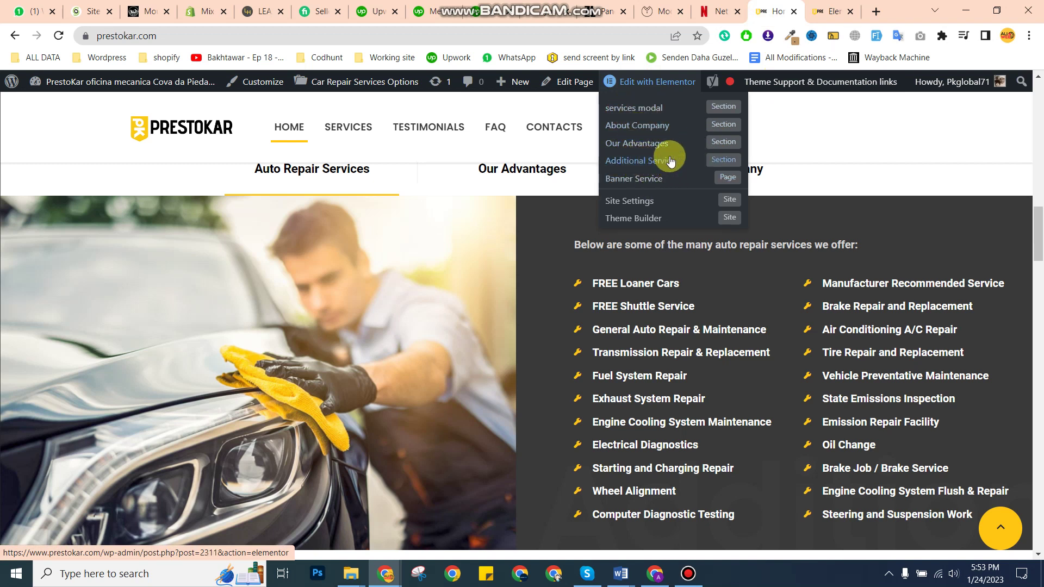
Open the Additional Service editor in a new tab, view it, then return to the post=56 editor.
{"action": "right_click", "coordinate": [727, 162]}
{"action": "left_click", "coordinate": [765, 166]}
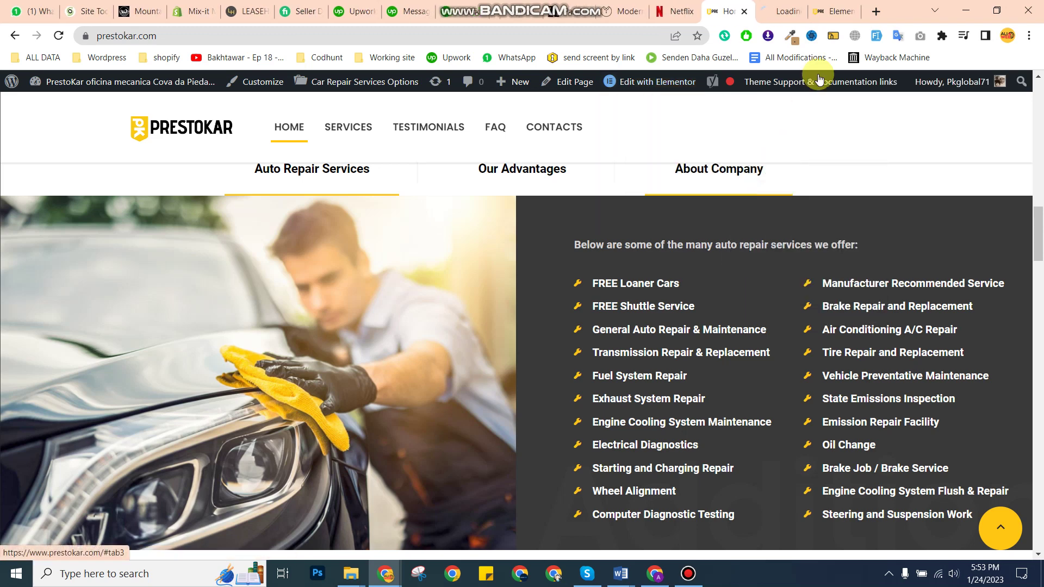
{"action": "left_click", "coordinate": [772, 4]}
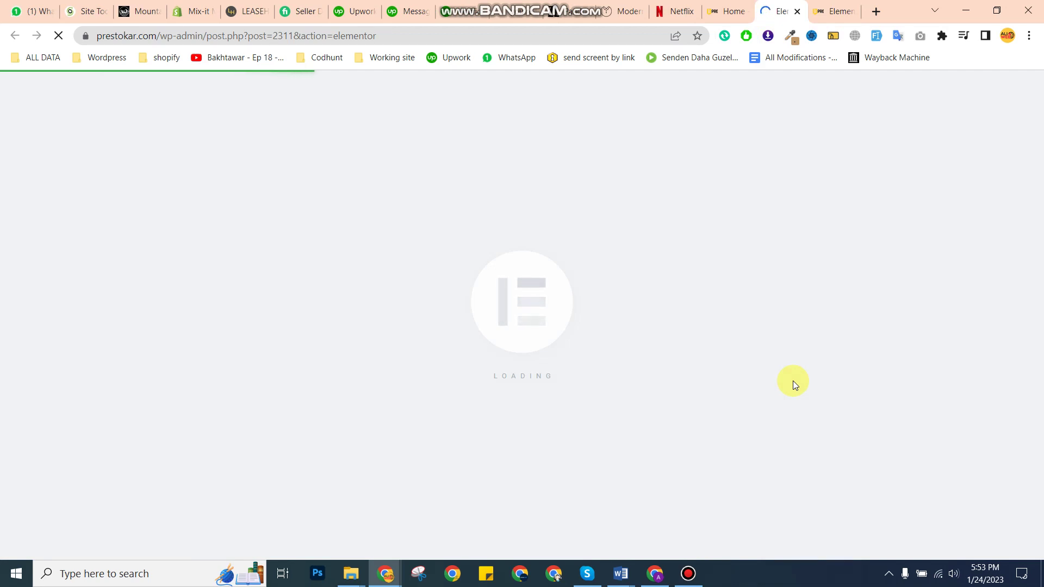
{"action": "left_click", "coordinate": [834, 11]}
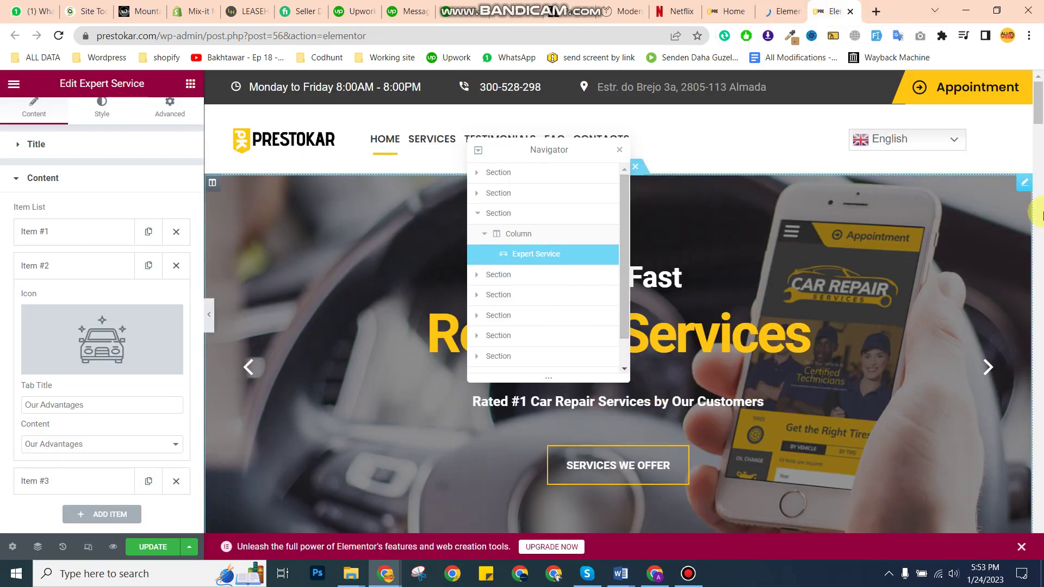
Open the hero Slick Slider for editing, move the Navigator aside, and expand slide Item #1.
{"action": "left_click", "coordinate": [1023, 185]}
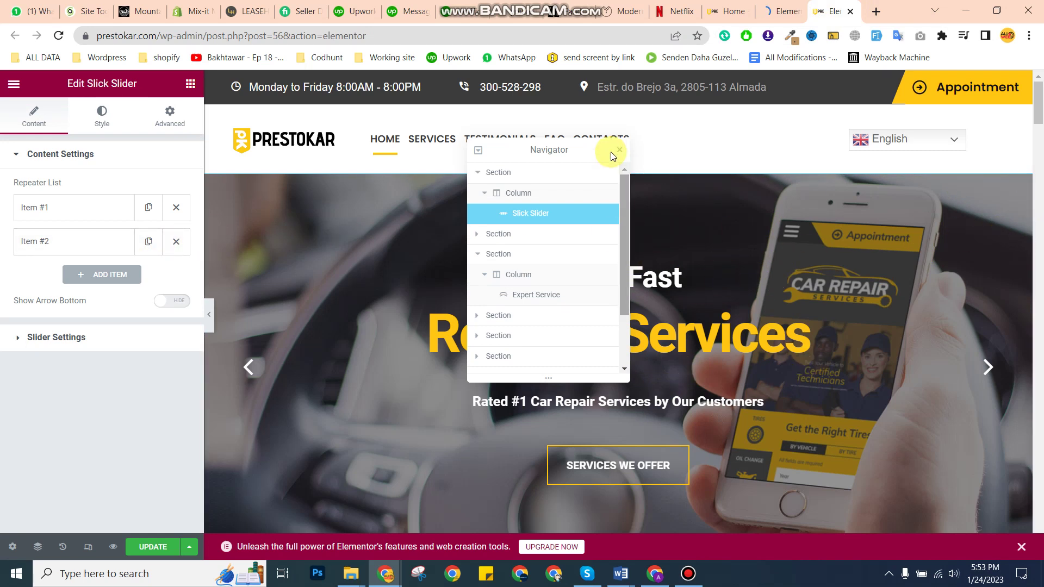
{"action": "left_click_drag", "start_coordinate": [559, 148], "coordinate": [371, 99]}
{"action": "left_click", "coordinate": [249, 354]}
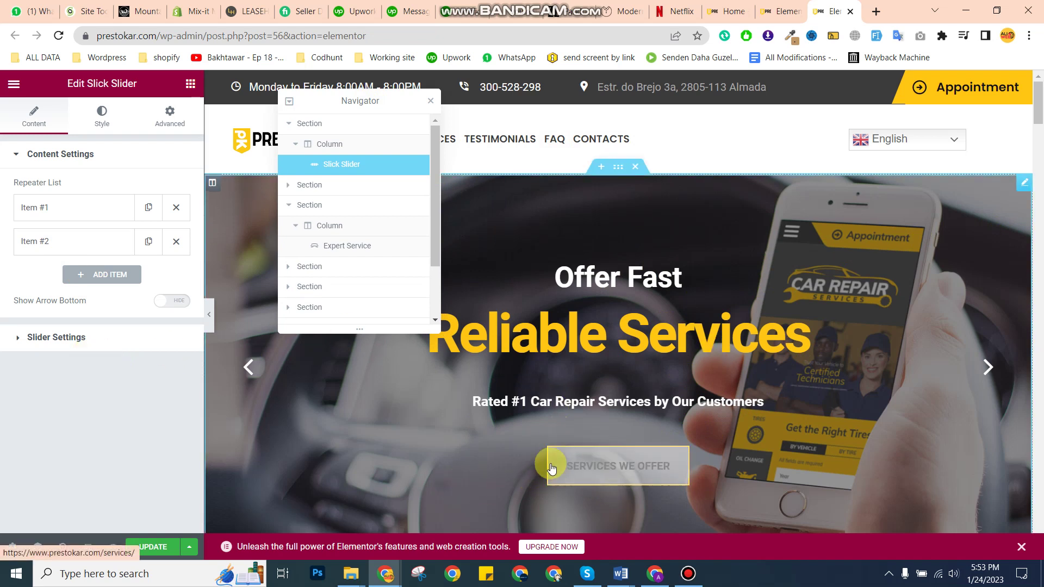
{"action": "left_click", "coordinate": [75, 211]}
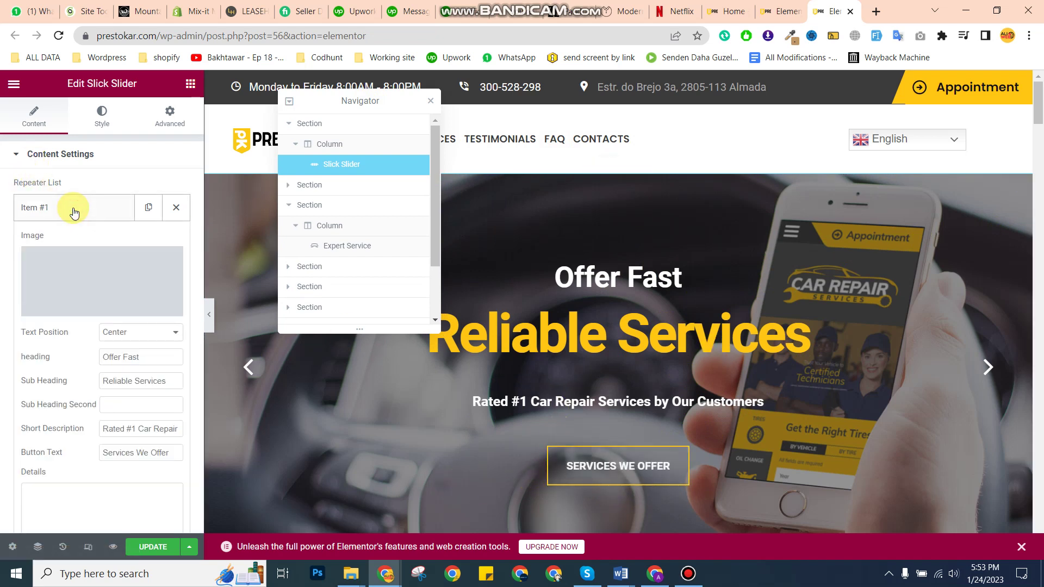
{"action": "mouse_move", "coordinate": [74, 270]}
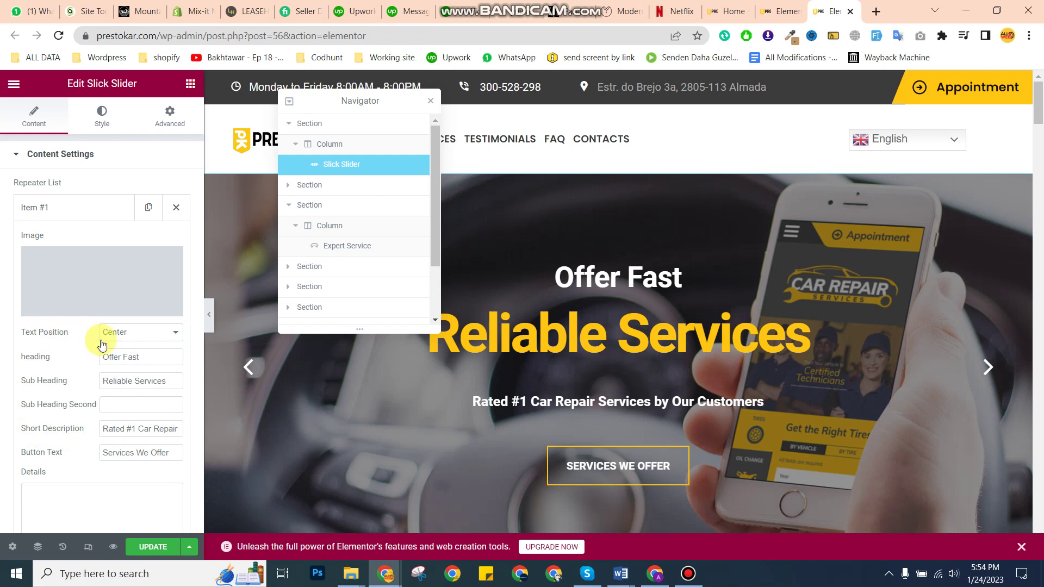
Inspect the first slide's button text and select its full button link.
{"action": "scroll", "coordinate": [102, 401], "scroll_direction": "down", "scroll_amount": 3}
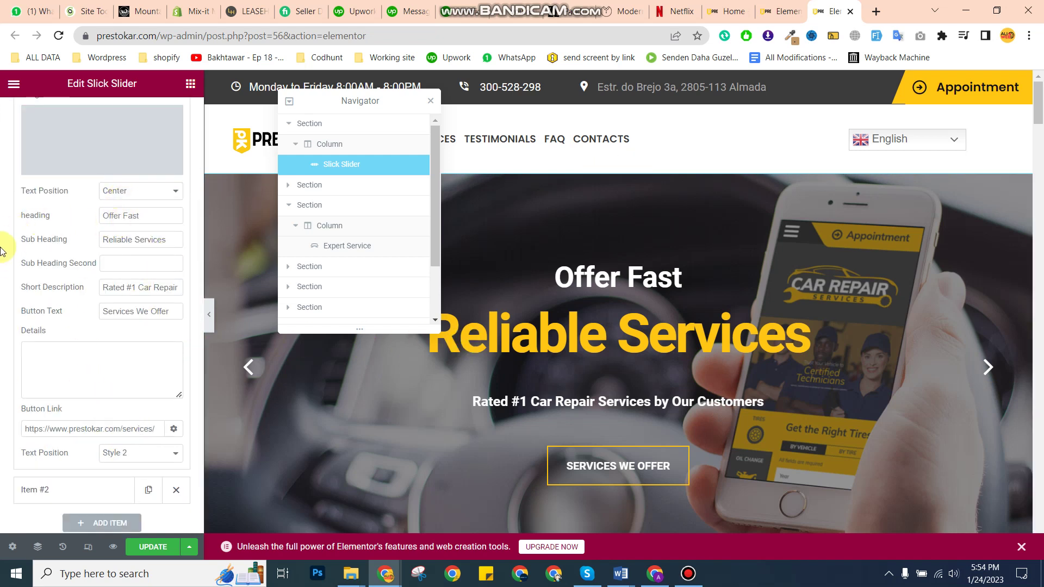
{"action": "scroll", "coordinate": [126, 390], "scroll_direction": "down", "scroll_amount": 1}
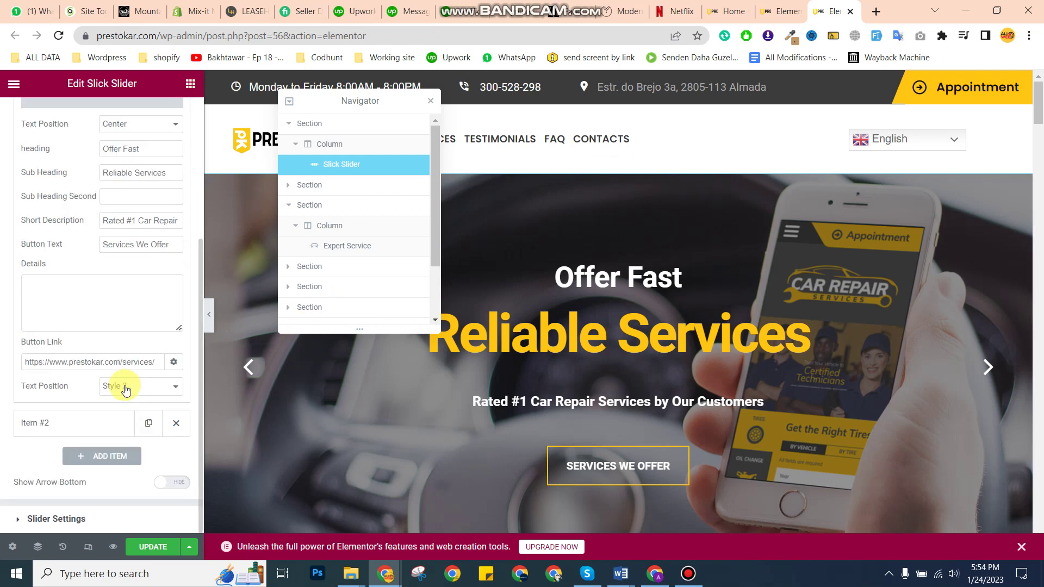
{"action": "left_click_drag", "start_coordinate": [32, 362], "coordinate": [158, 359]}
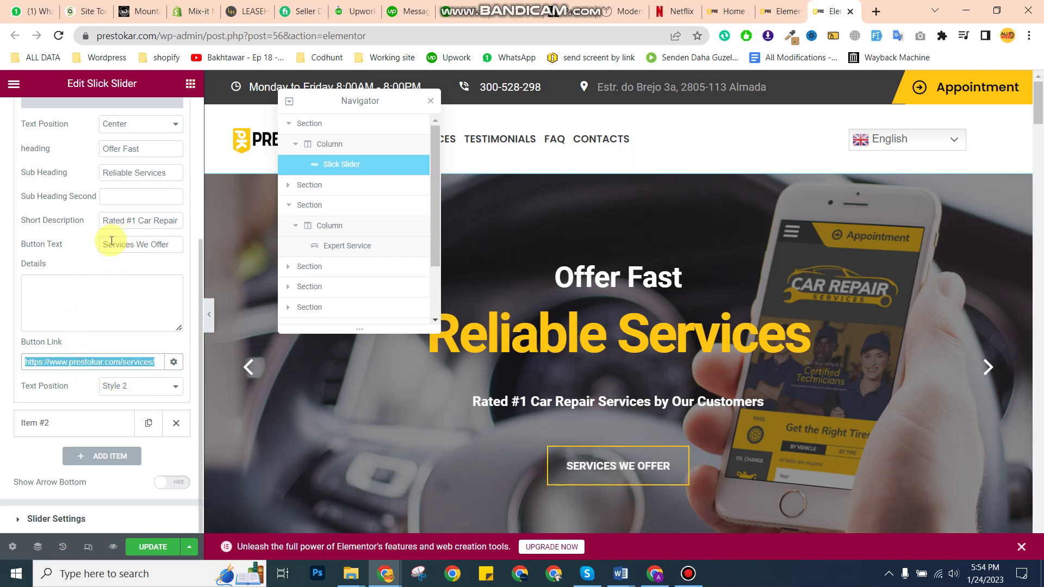
{"action": "left_click_drag", "start_coordinate": [104, 241], "coordinate": [174, 242]}
{"action": "left_click", "coordinate": [55, 363]}
{"action": "left_click_drag", "start_coordinate": [55, 366], "coordinate": [198, 365]}
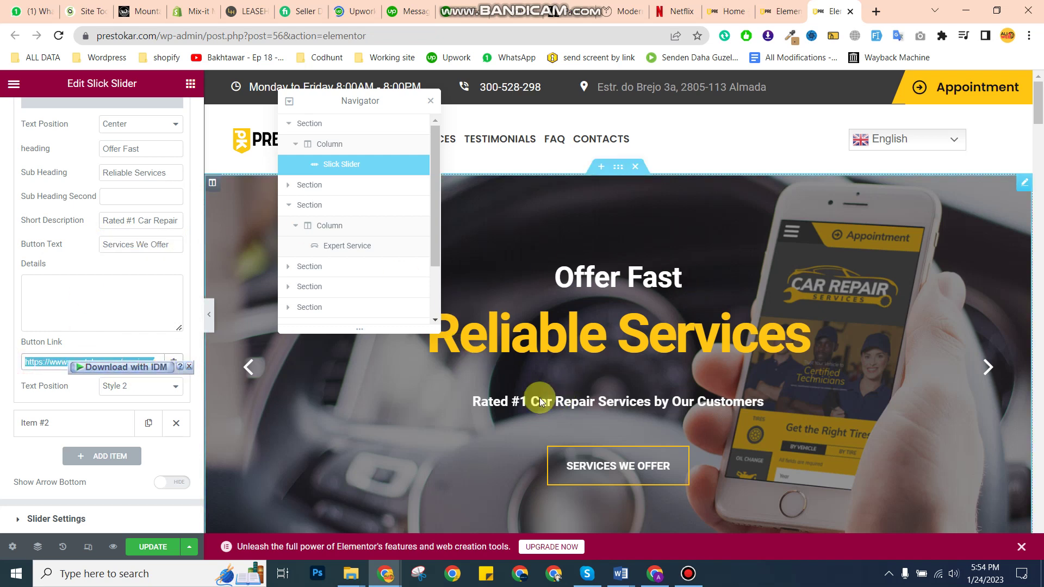
Collapse Item #1 and review Item #2, the Multi-Point Vehicle Inspection slide.
{"action": "scroll", "coordinate": [69, 263], "scroll_direction": "up", "scroll_amount": 4}
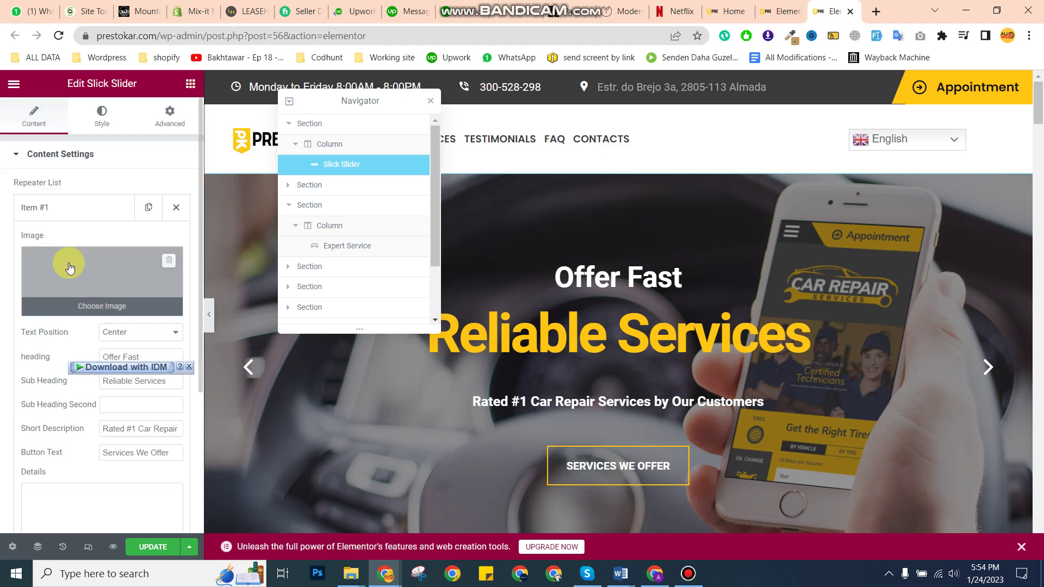
{"action": "left_click", "coordinate": [84, 210]}
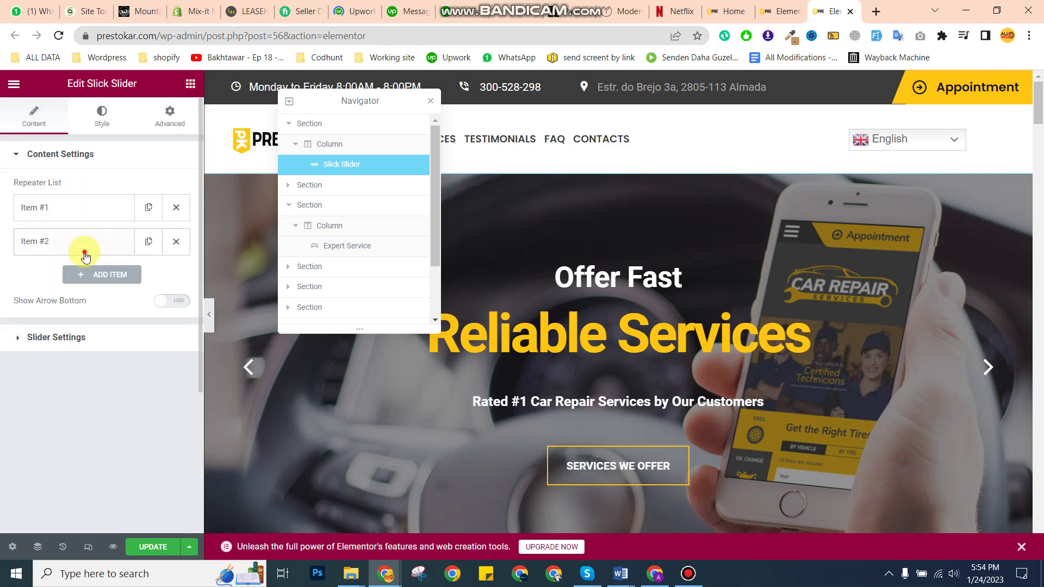
{"action": "left_click", "coordinate": [85, 255]}
{"action": "scroll", "coordinate": [95, 437], "scroll_direction": "down", "scroll_amount": 4}
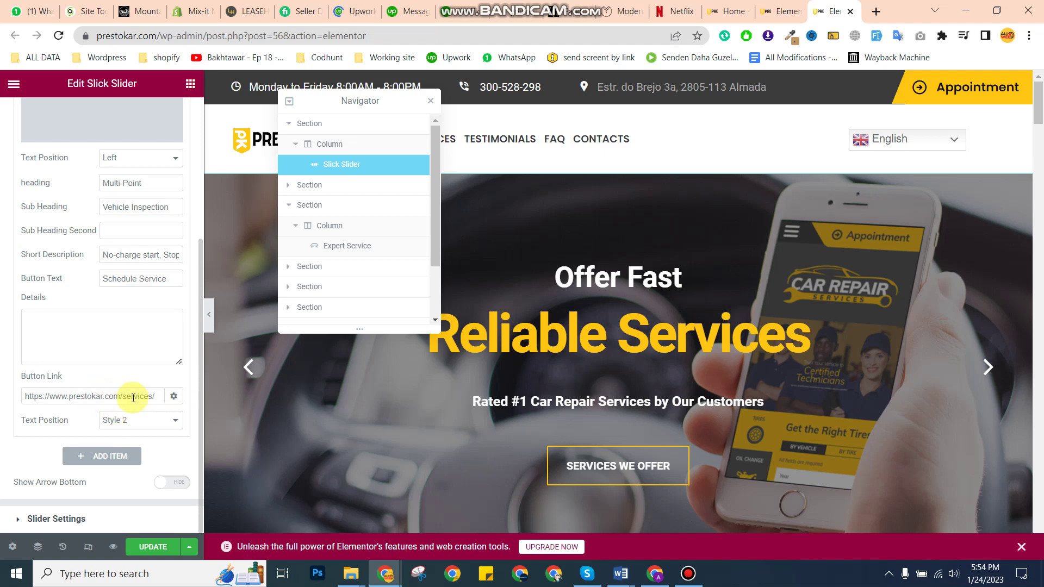
{"action": "scroll", "coordinate": [771, 360], "scroll_direction": "down", "scroll_amount": 5}
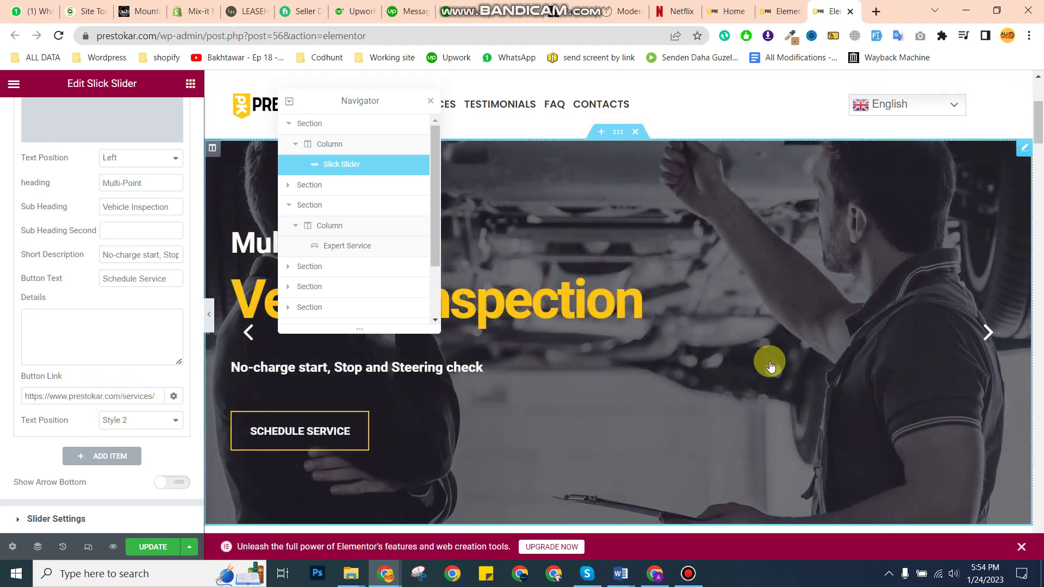
Look over the Additional Service editor tab's preview.
{"action": "left_click", "coordinate": [783, 10]}
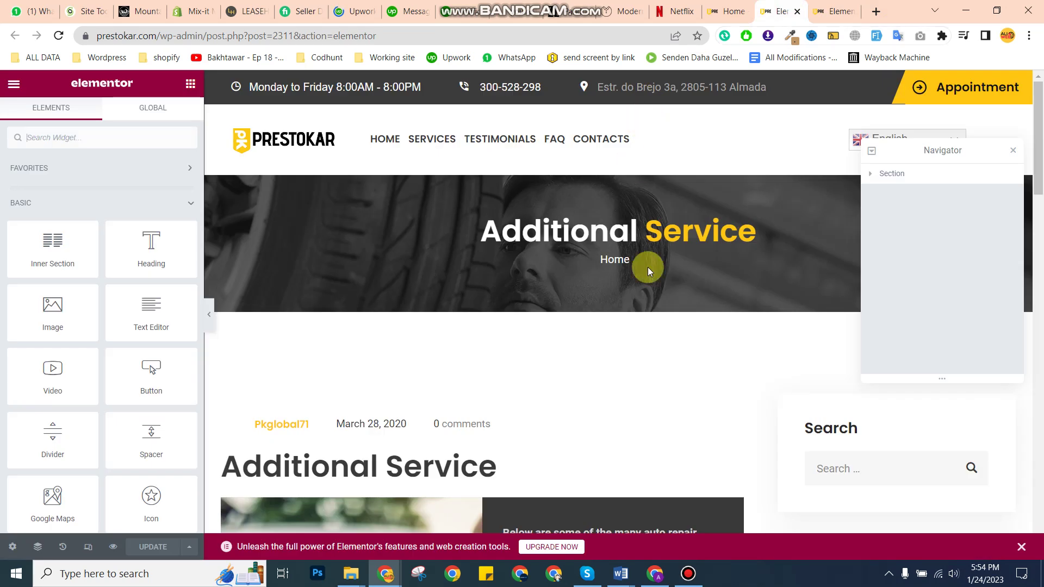
{"action": "scroll", "coordinate": [624, 376], "scroll_direction": "down", "scroll_amount": 4}
{"action": "scroll", "coordinate": [624, 376], "scroll_direction": "down", "scroll_amount": 4}
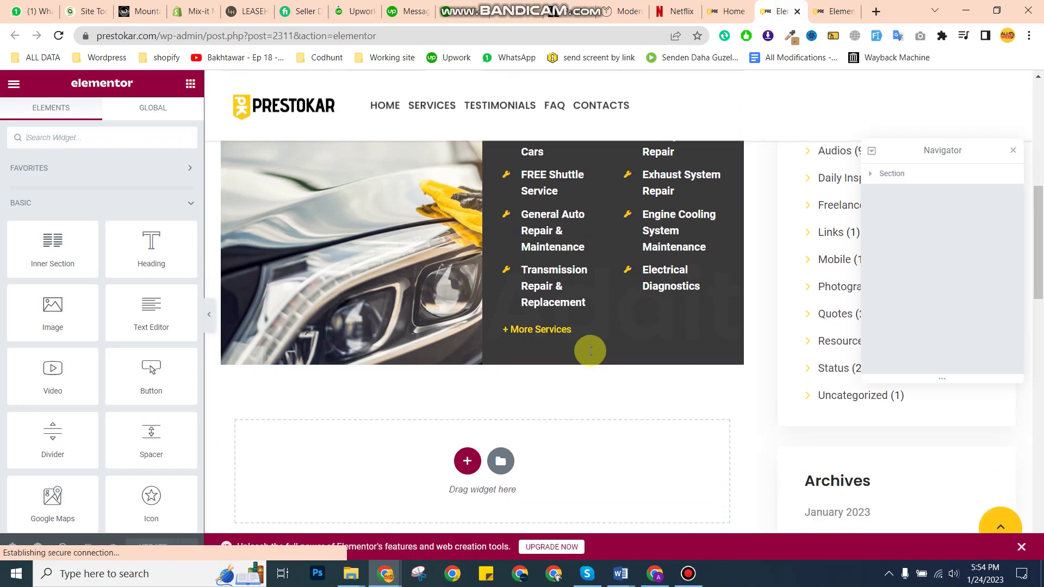
{"action": "scroll", "coordinate": [593, 347], "scroll_direction": "up", "scroll_amount": 2}
Back on the live homepage, choose the Additional Service Section badge under Edit with Elementor.
{"action": "left_click", "coordinate": [715, 7]}
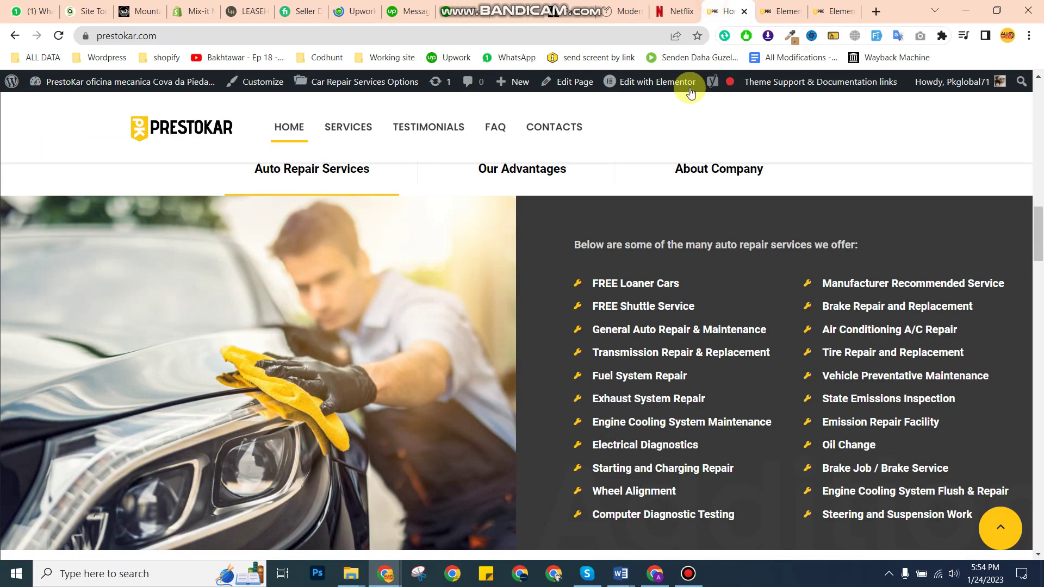
{"action": "mouse_move", "coordinate": [653, 83]}
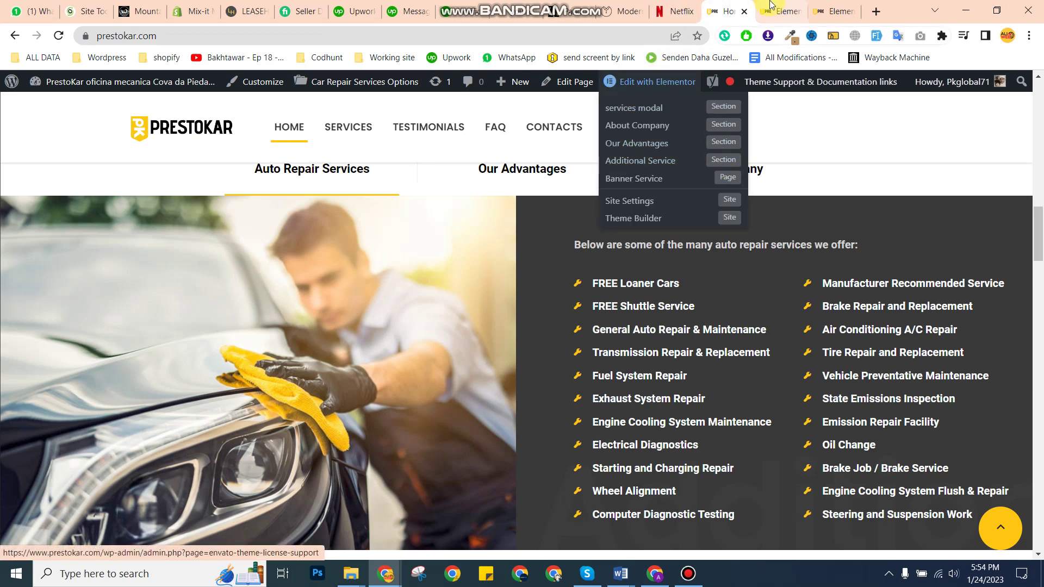
{"action": "left_click", "coordinate": [722, 168]}
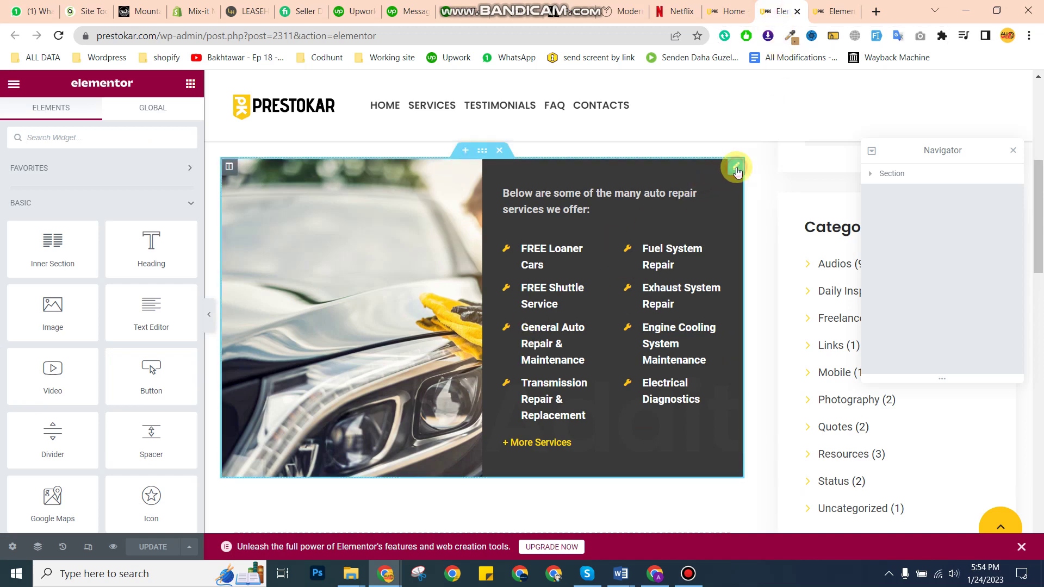
{"action": "left_click", "coordinate": [735, 168]}
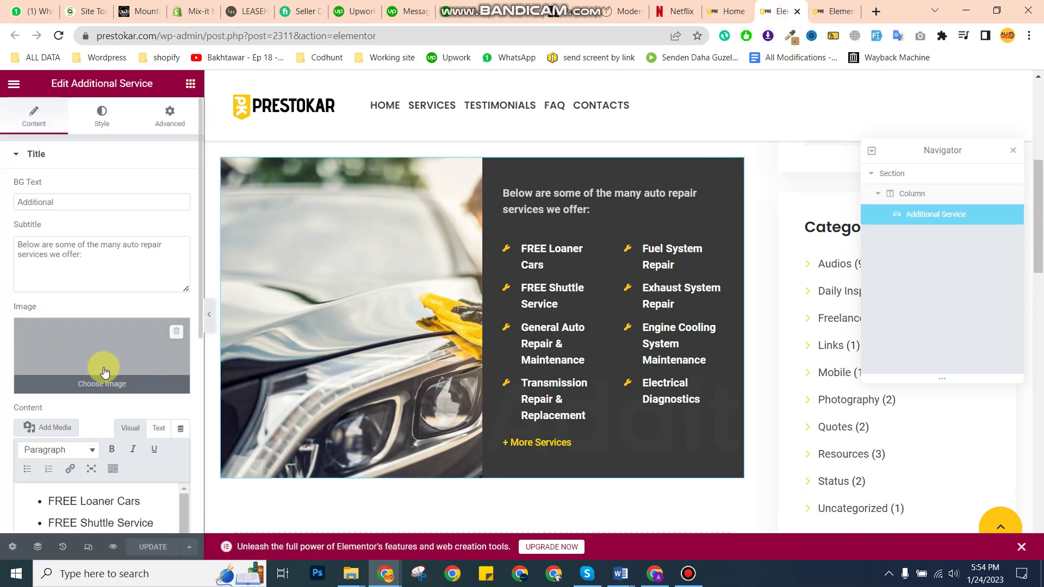
{"action": "scroll", "coordinate": [112, 289], "scroll_direction": "down", "scroll_amount": 4}
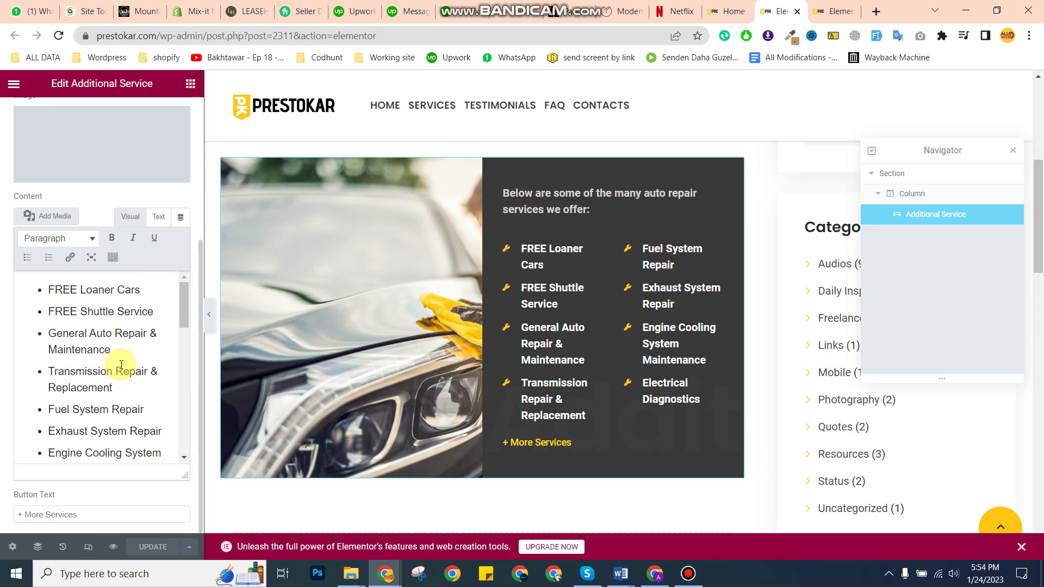
{"action": "scroll", "coordinate": [121, 364], "scroll_direction": "down", "scroll_amount": 10}
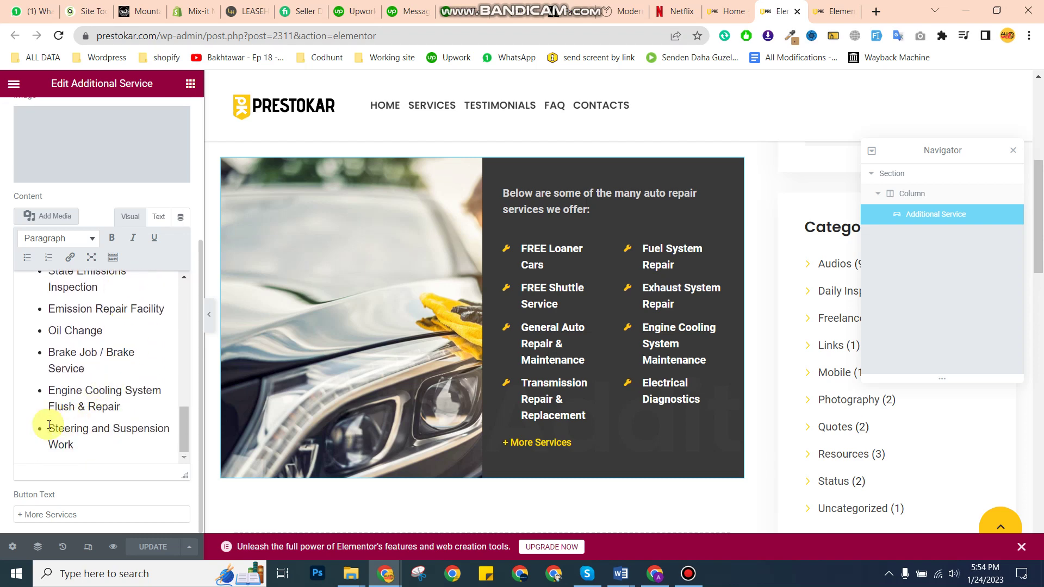
{"action": "scroll", "coordinate": [124, 374], "scroll_direction": "up", "scroll_amount": 10}
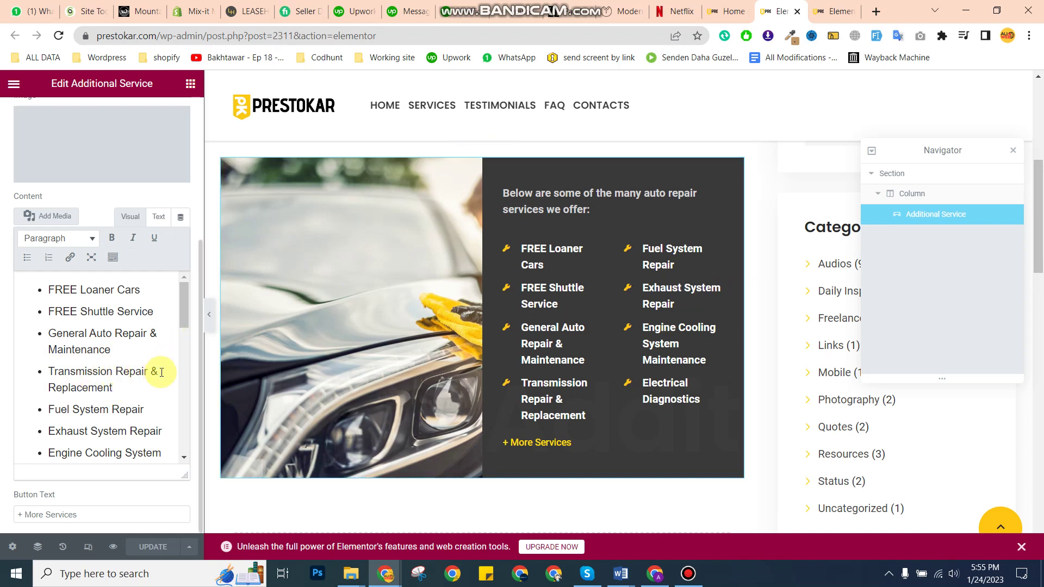
{"action": "scroll", "coordinate": [123, 378], "scroll_direction": "down", "scroll_amount": 10}
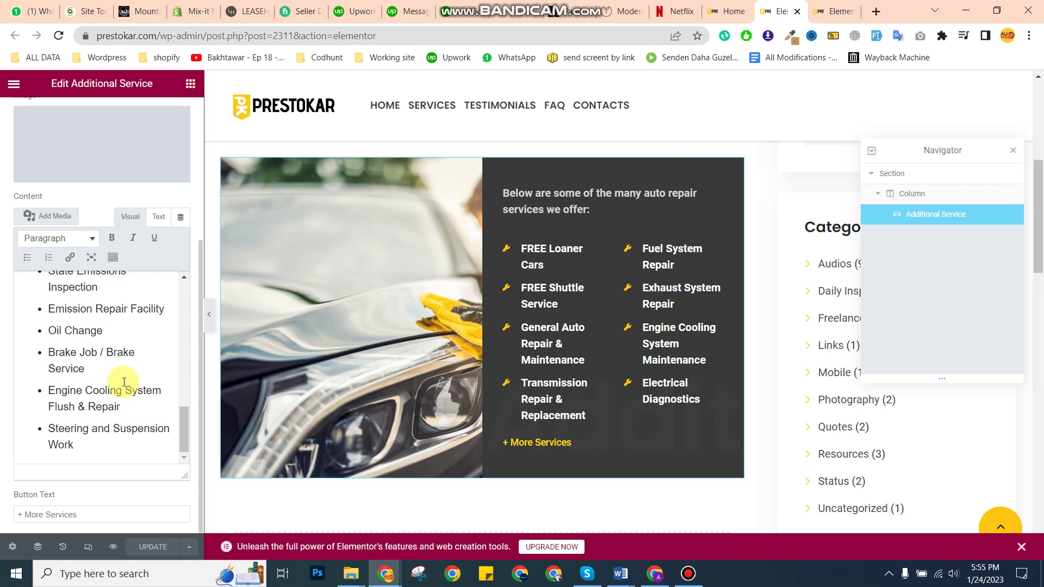
{"action": "scroll", "coordinate": [163, 272], "scroll_direction": "up", "scroll_amount": 3}
{"action": "scroll", "coordinate": [158, 279], "scroll_direction": "down", "scroll_amount": 3}
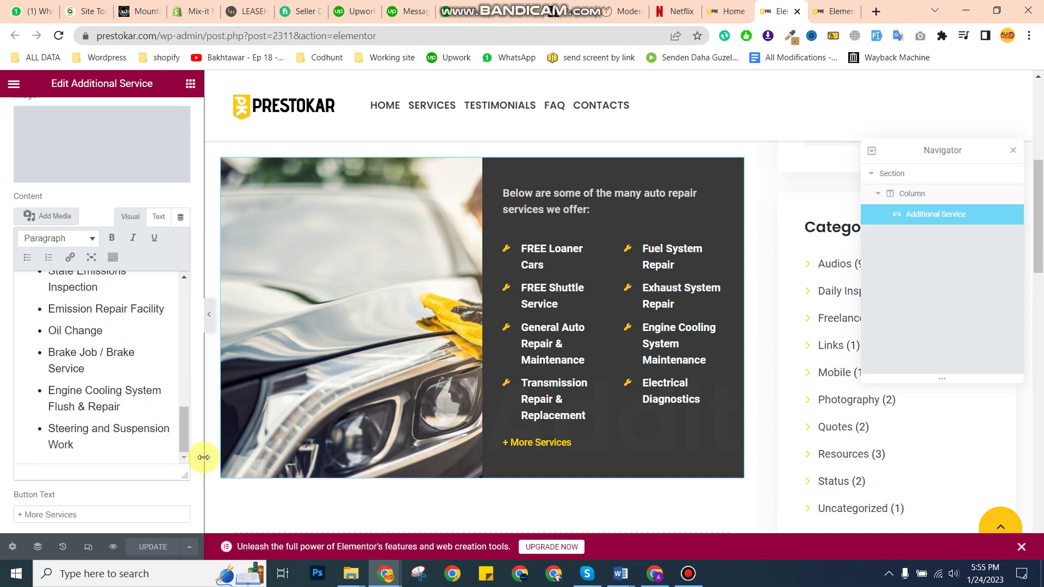
{"action": "scroll", "coordinate": [79, 413], "scroll_direction": "up", "scroll_amount": 12}
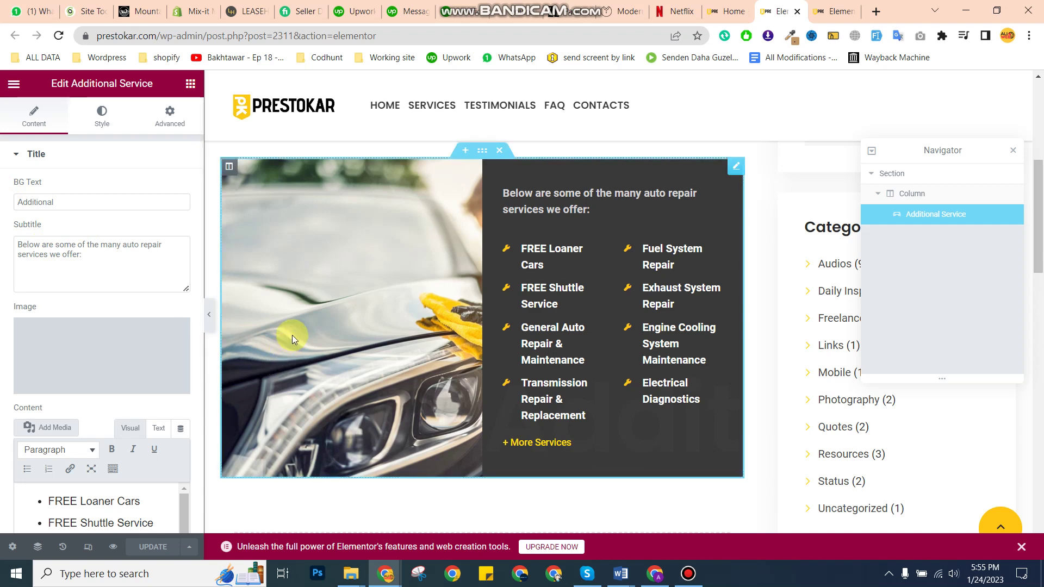
Glance at the Edit Slick Slider editor, then return to the live homepage's Auto Repair Services list.
{"action": "left_click", "coordinate": [852, 6]}
{"action": "scroll", "coordinate": [707, 397], "scroll_direction": "down", "scroll_amount": 6}
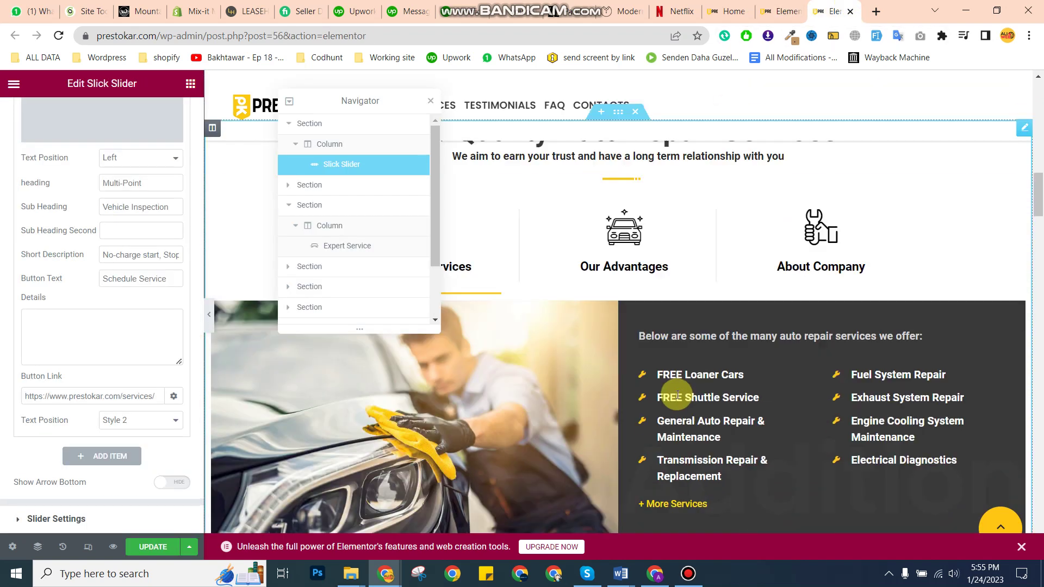
{"action": "scroll", "coordinate": [676, 393], "scroll_direction": "up", "scroll_amount": 2}
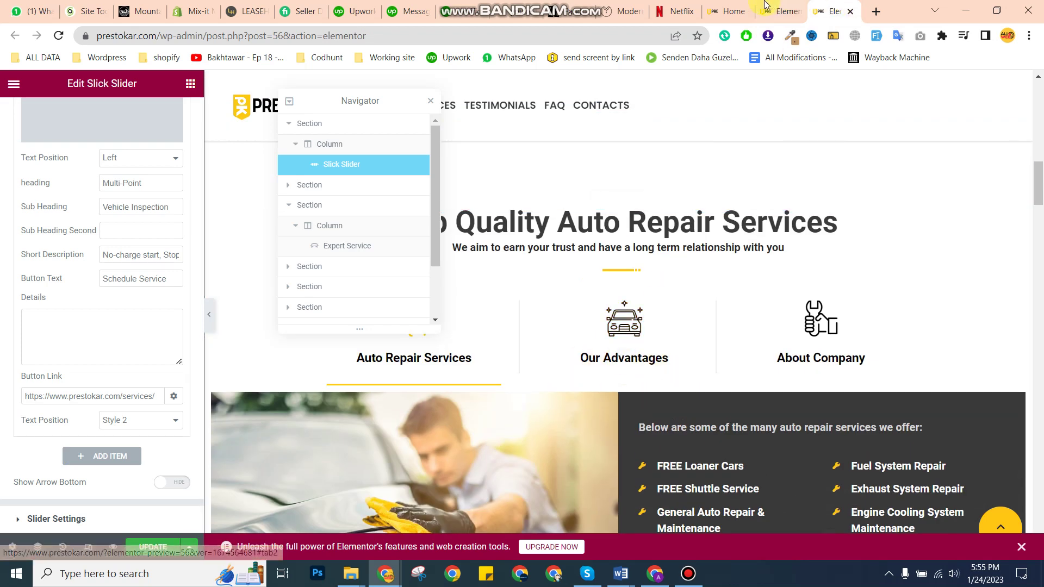
{"action": "left_click", "coordinate": [728, 11]}
{"action": "scroll", "coordinate": [592, 333], "scroll_direction": "up", "scroll_amount": 2}
Browse the Our Advantages and About Company tabs, ending on Our Advantages' four points.
{"action": "scroll", "coordinate": [591, 333], "scroll_direction": "up", "scroll_amount": 2}
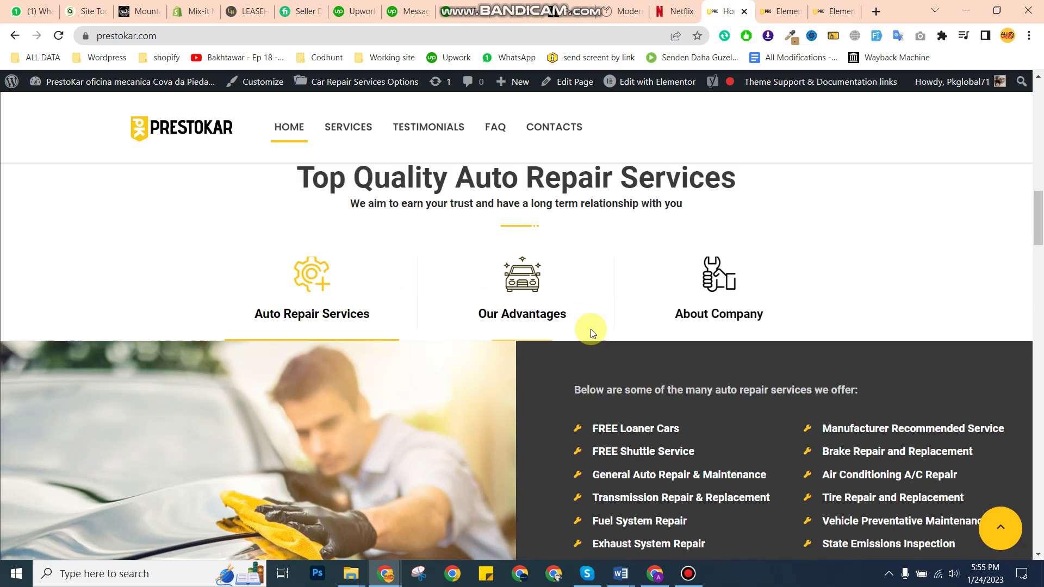
{"action": "left_click", "coordinate": [519, 369]}
{"action": "scroll", "coordinate": [543, 397], "scroll_direction": "down", "scroll_amount": 4}
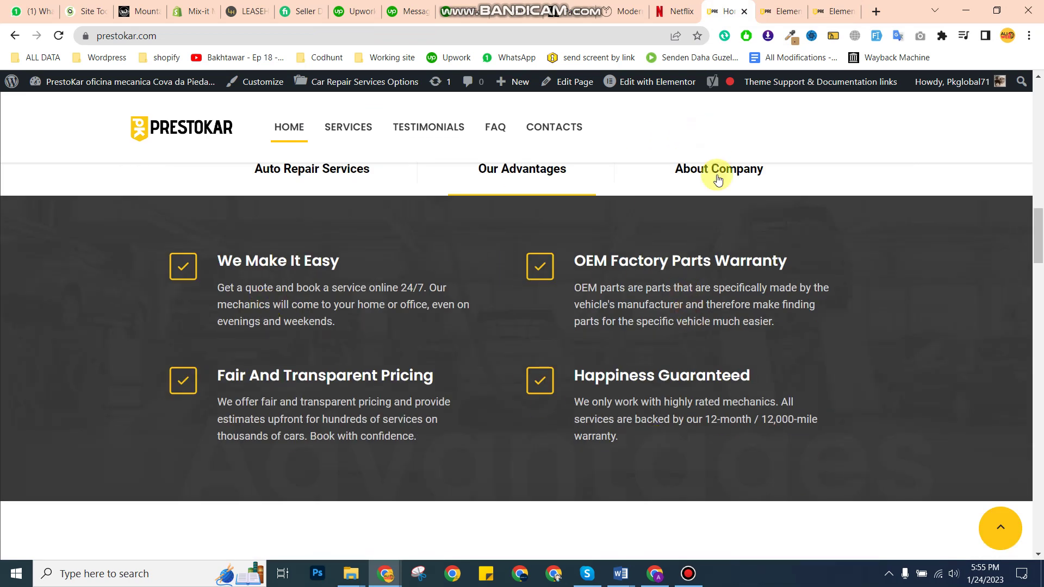
{"action": "left_click", "coordinate": [717, 180]}
{"action": "scroll", "coordinate": [438, 370], "scroll_direction": "down", "scroll_amount": 1}
{"action": "scroll", "coordinate": [438, 369], "scroll_direction": "down", "scroll_amount": 2}
{"action": "scroll", "coordinate": [438, 370], "scroll_direction": "up", "scroll_amount": 4}
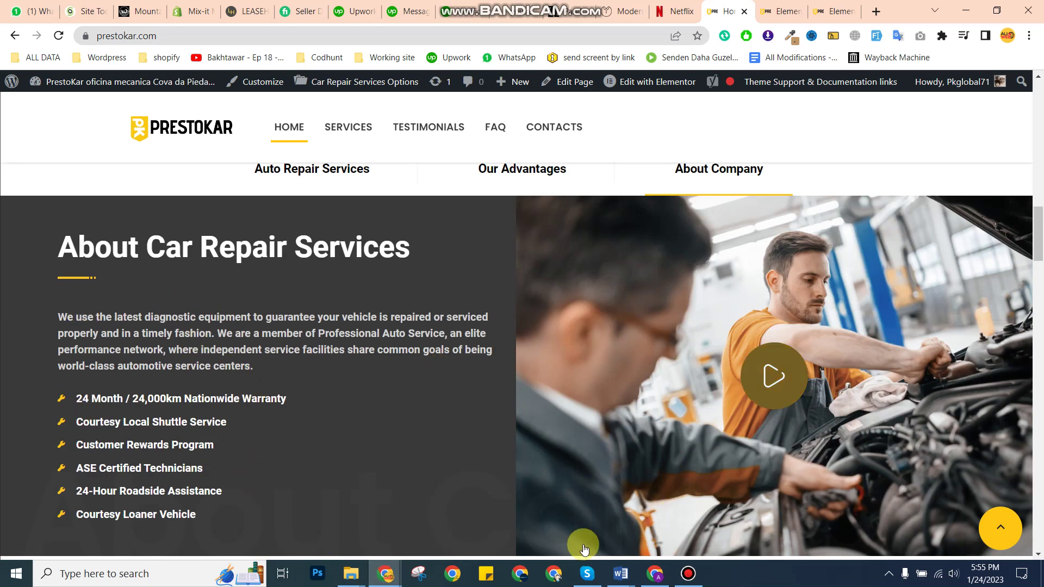
{"action": "left_click", "coordinate": [534, 184]}
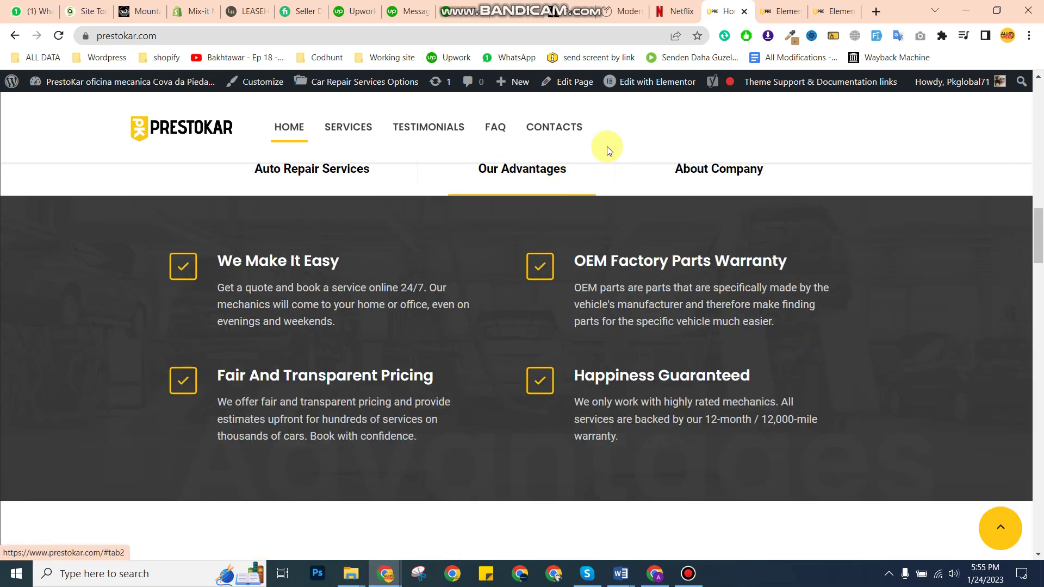
{"action": "mouse_move", "coordinate": [674, 83]}
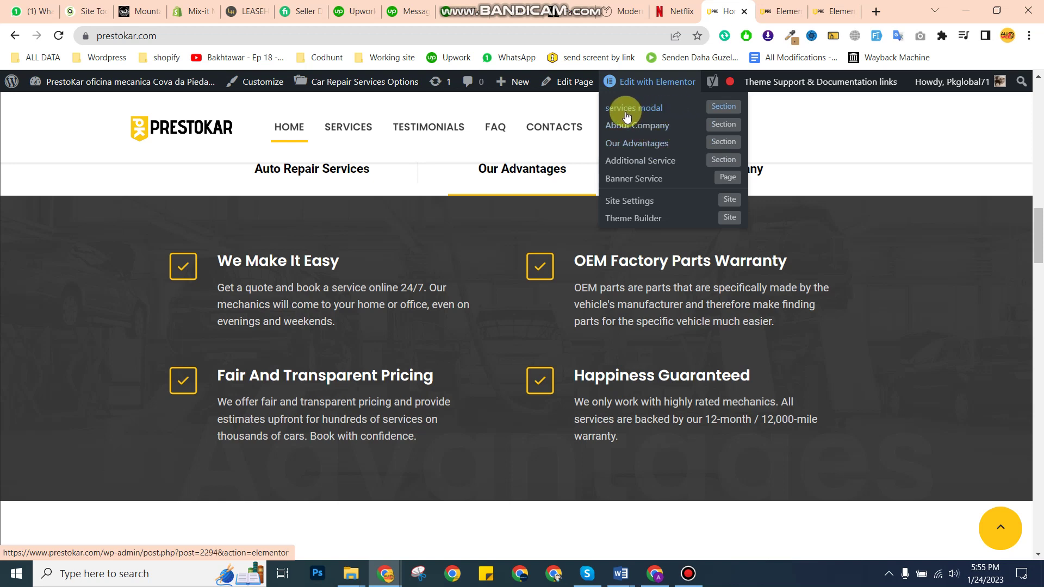
Open the services modal editor in a new tab, then go to the WordPress Dashboard.
{"action": "right_click", "coordinate": [714, 106]}
{"action": "left_click", "coordinate": [753, 110]}
{"action": "left_click", "coordinate": [744, 6]}
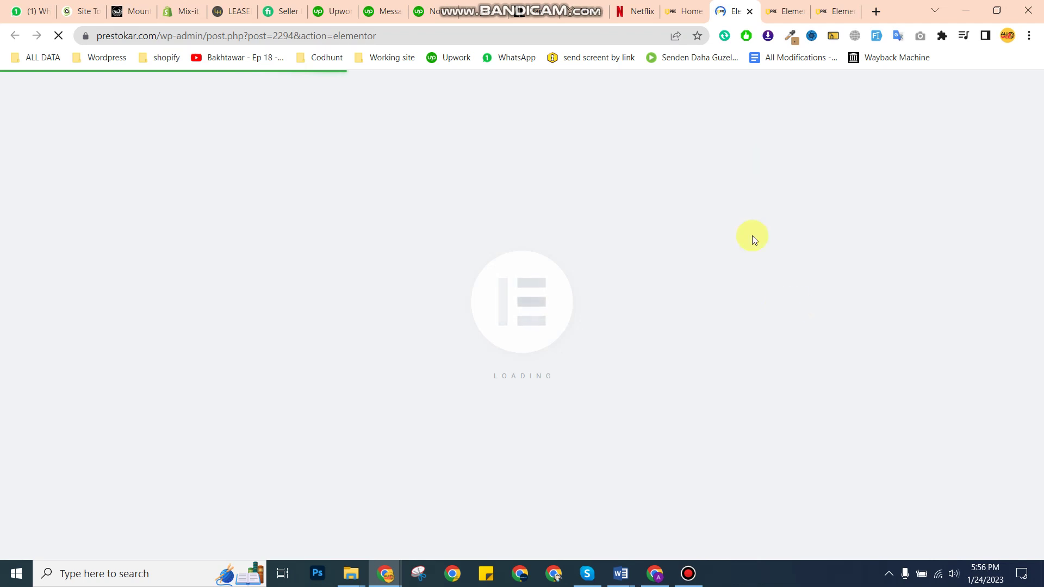
{"action": "left_click", "coordinate": [680, 7]}
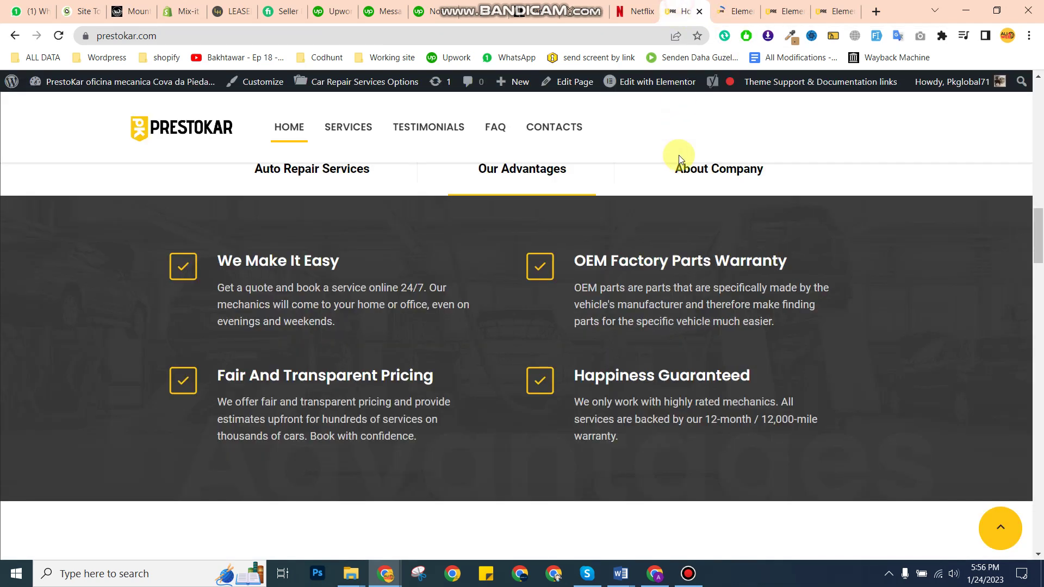
{"action": "mouse_move", "coordinate": [81, 82]}
{"action": "left_click", "coordinate": [66, 105]}
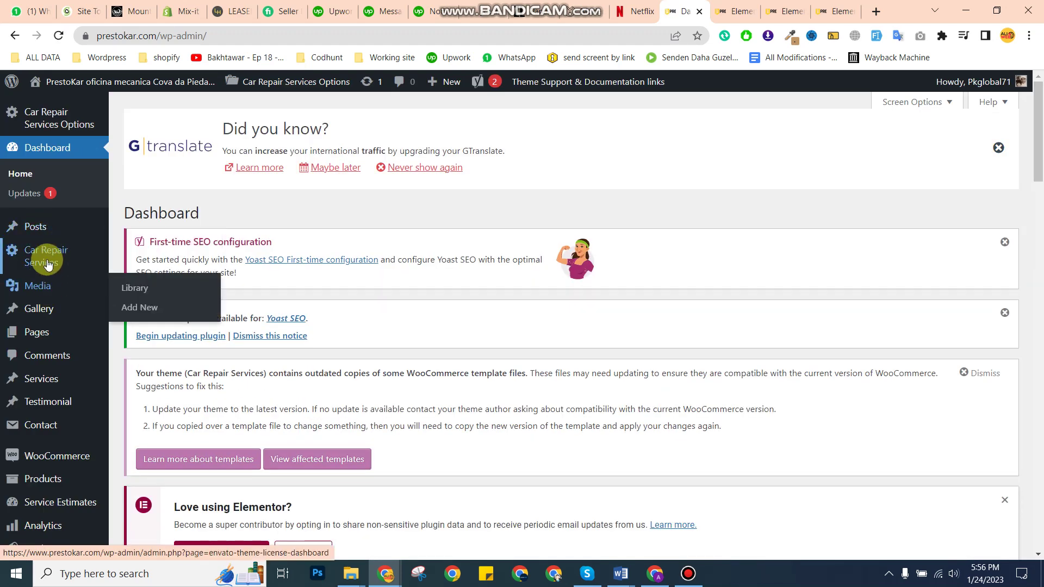
Open the All Services posts list from the admin sidebar.
{"action": "scroll", "coordinate": [49, 354], "scroll_direction": "down", "scroll_amount": 2}
{"action": "mouse_move", "coordinate": [47, 260]}
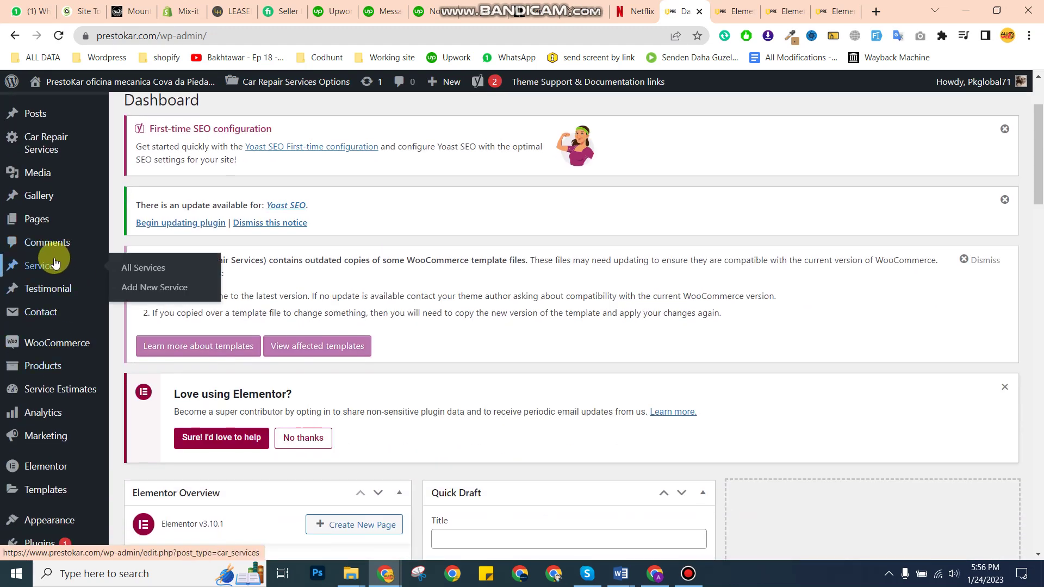
{"action": "left_click", "coordinate": [151, 266]}
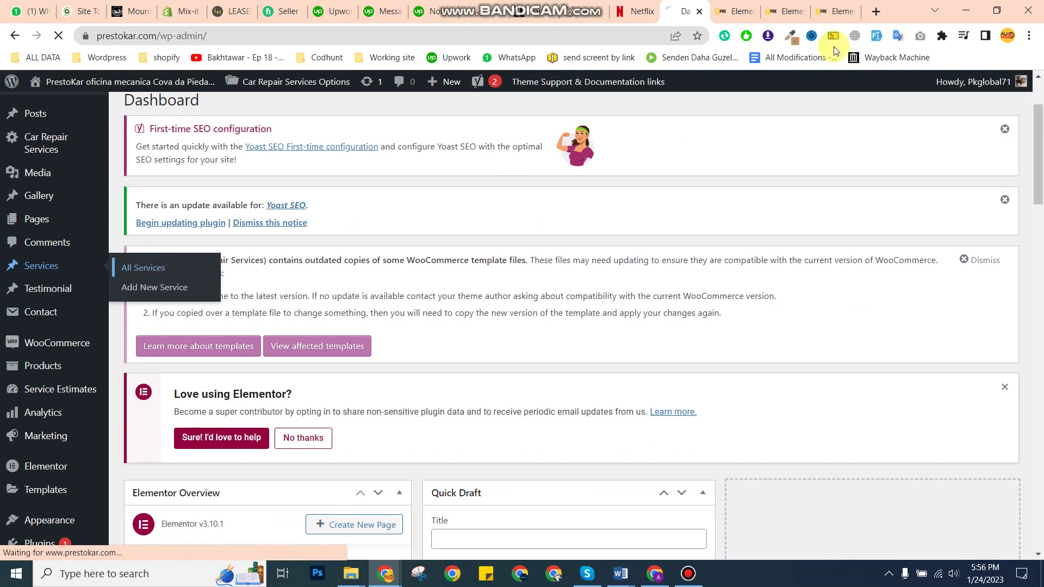
{"action": "left_click", "coordinate": [735, 8]}
{"action": "left_click", "coordinate": [687, 10]}
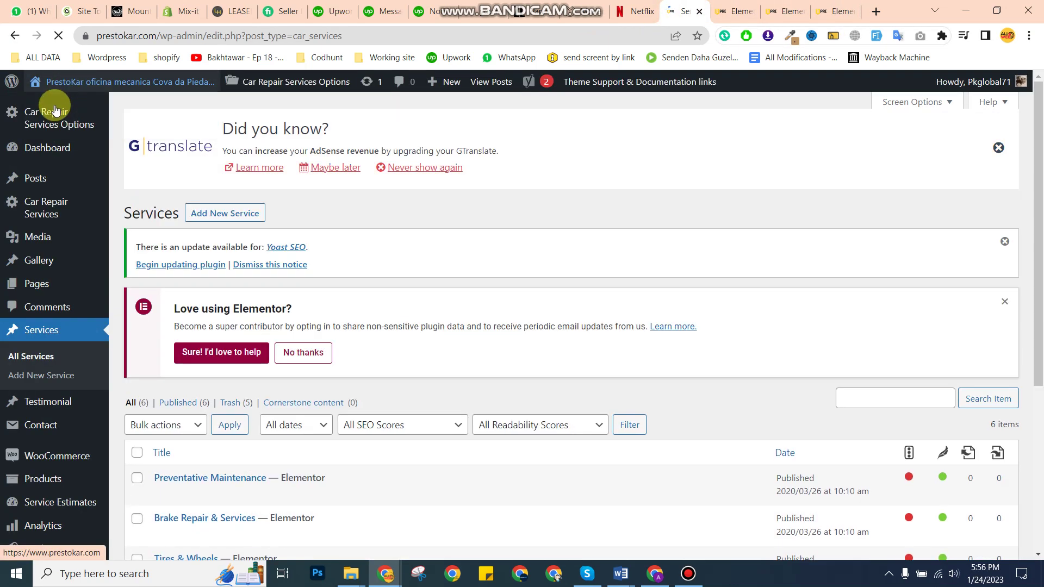
Open the live site via Visit Site in a new tab and switch to it.
{"action": "mouse_move", "coordinate": [63, 93]}
{"action": "right_click", "coordinate": [64, 106]}
{"action": "left_click", "coordinate": [92, 111]}
{"action": "left_click", "coordinate": [686, 6]}
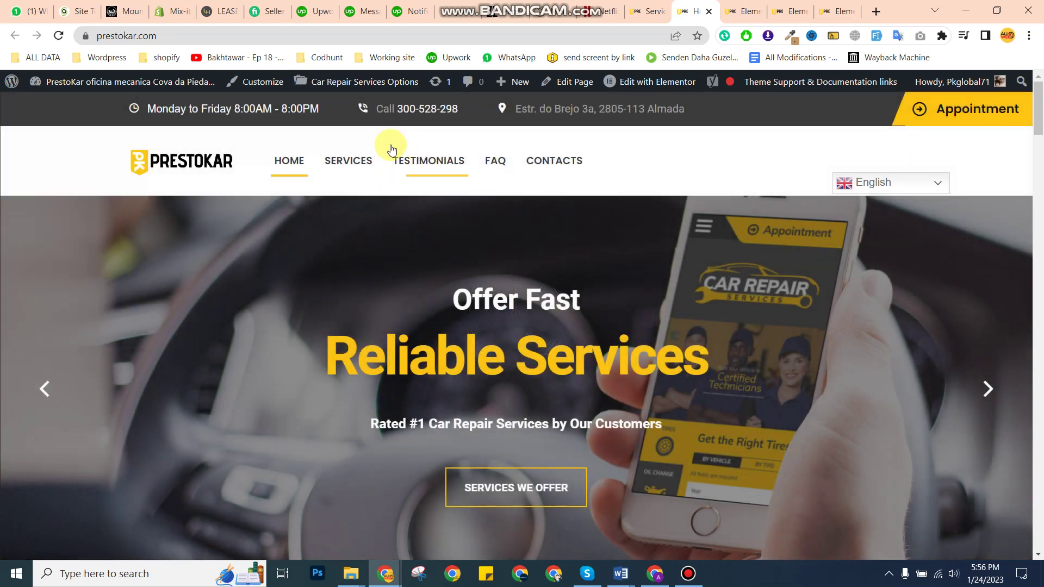
Check the SERVICES menu's submenu on the live site, then return to the admin Services list.
{"action": "mouse_move", "coordinate": [349, 163]}
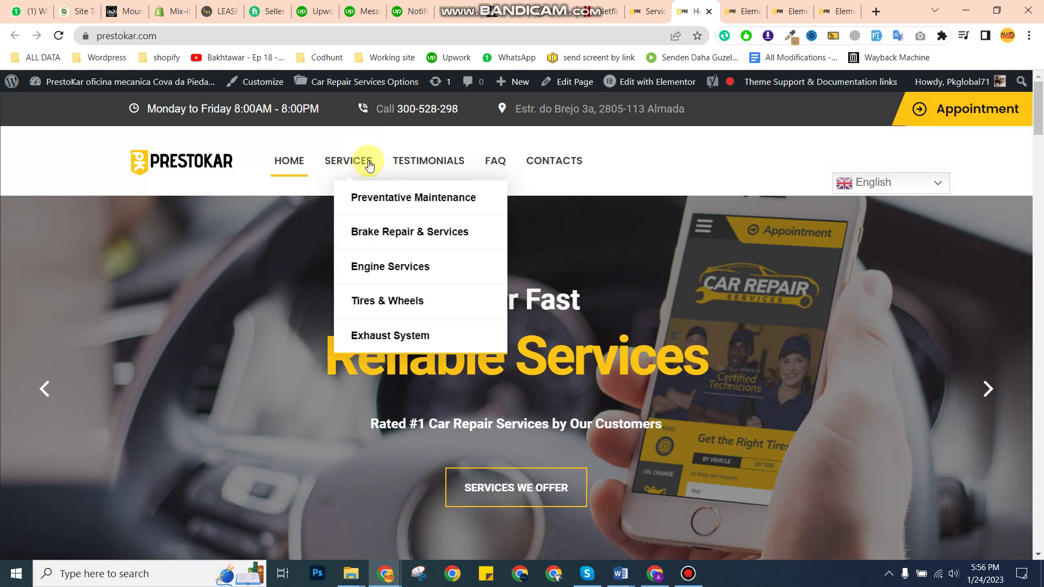
{"action": "key", "text": "ctrl+shift+Tab"}
{"action": "scroll", "coordinate": [496, 390], "scroll_direction": "down", "scroll_amount": 4}
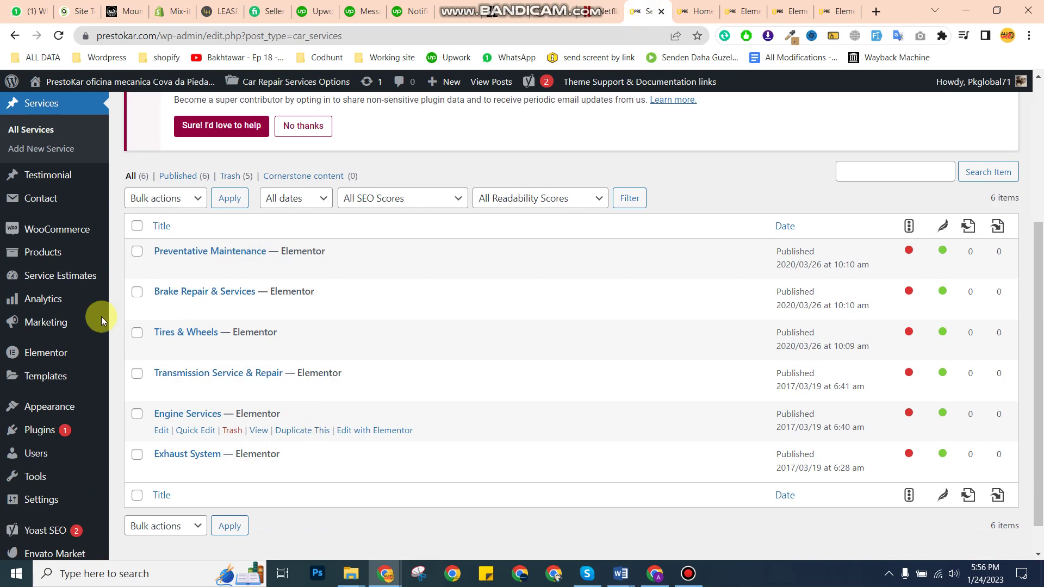
{"action": "scroll", "coordinate": [76, 319], "scroll_direction": "down", "scroll_amount": 1}
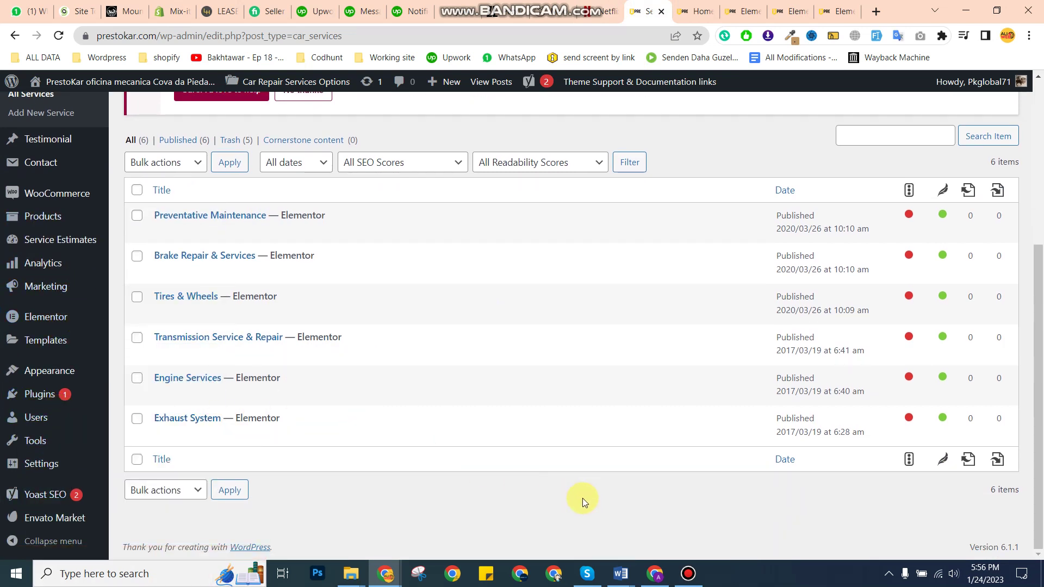
{"action": "scroll", "coordinate": [42, 261], "scroll_direction": "up", "scroll_amount": 3}
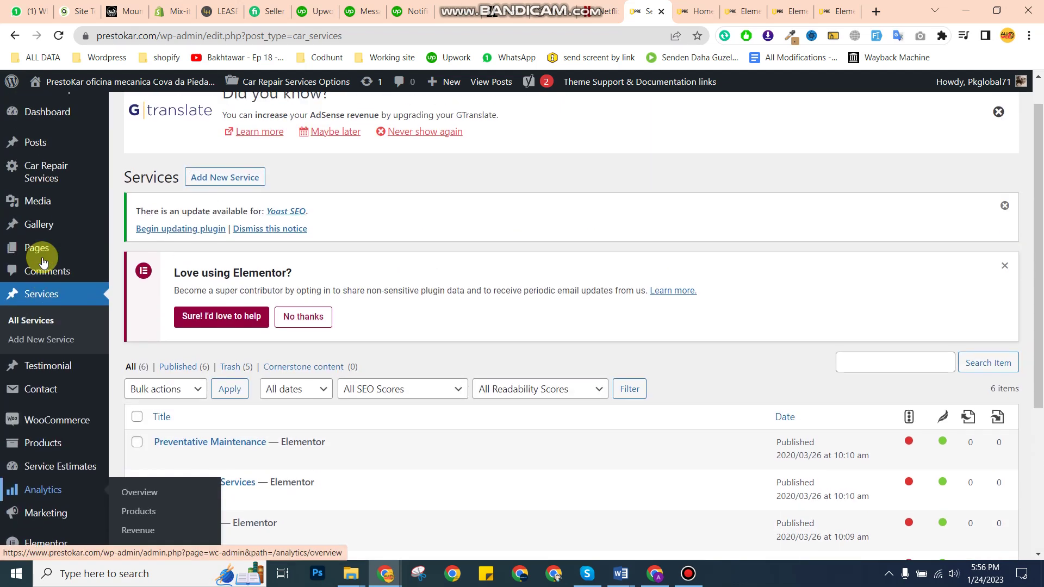
{"action": "scroll", "coordinate": [41, 257], "scroll_direction": "up", "scroll_amount": 2}
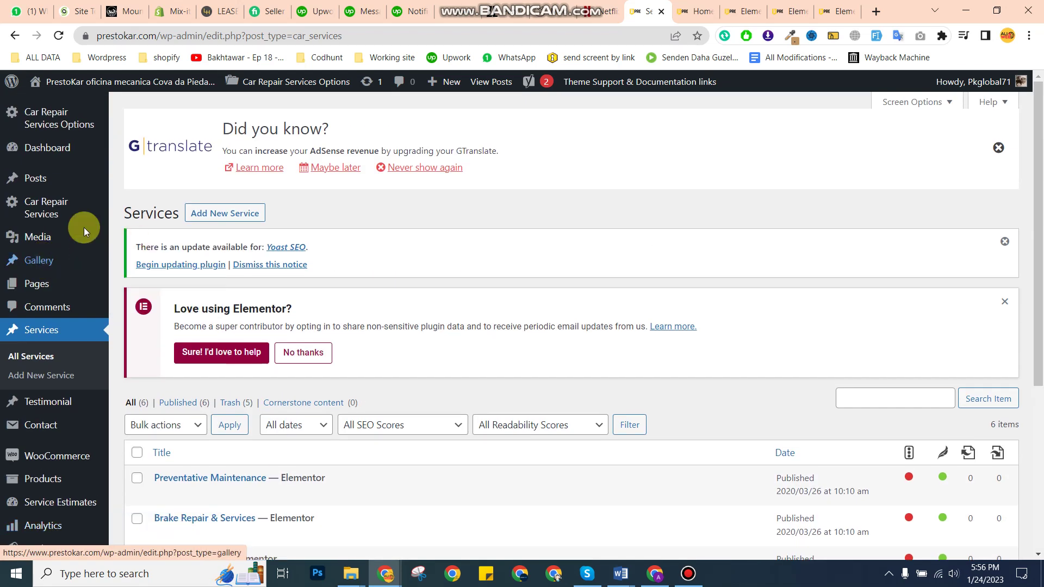
{"action": "scroll", "coordinate": [76, 261], "scroll_direction": "down", "scroll_amount": 4}
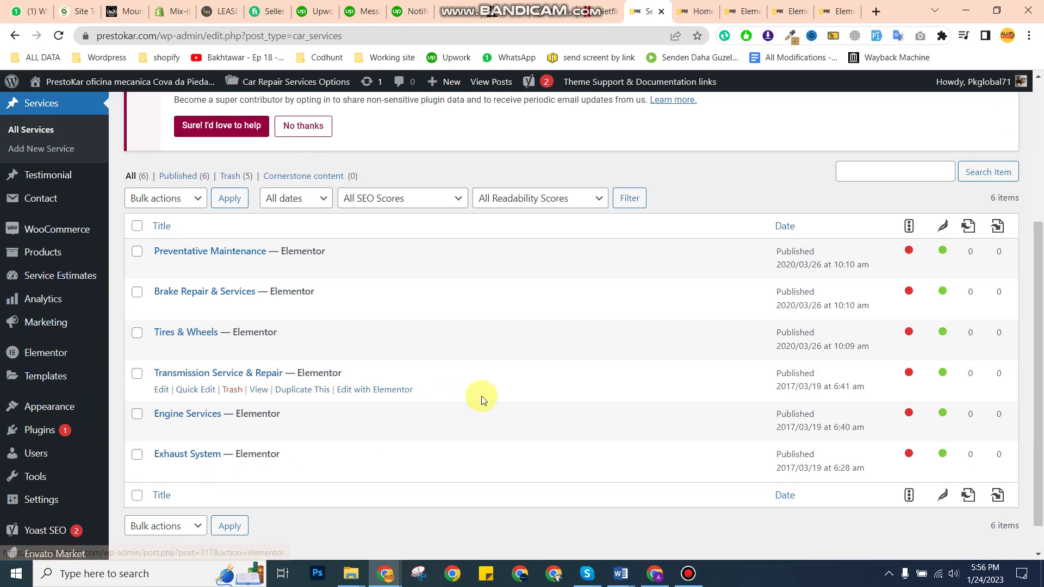